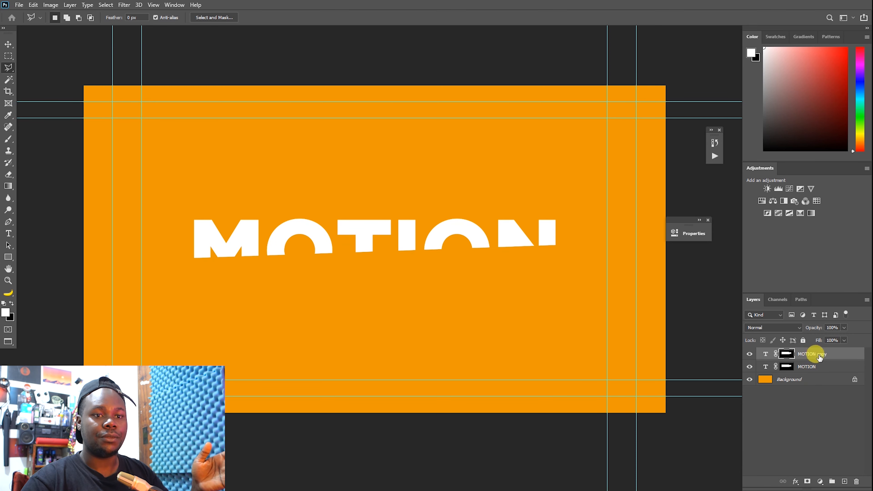
Rename the MOTION copy layer as MOTION 2 and invert its layer mask to reveal the lower part of the text
double_click(828, 353)
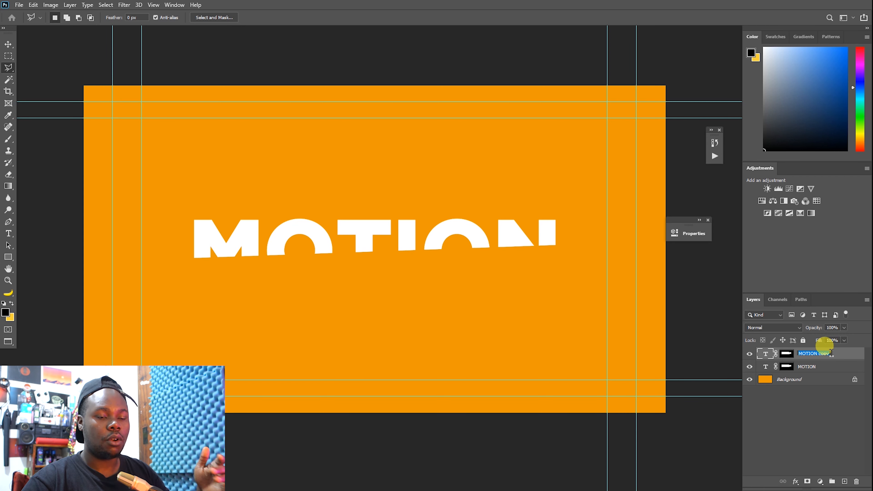
left_click(831, 354)
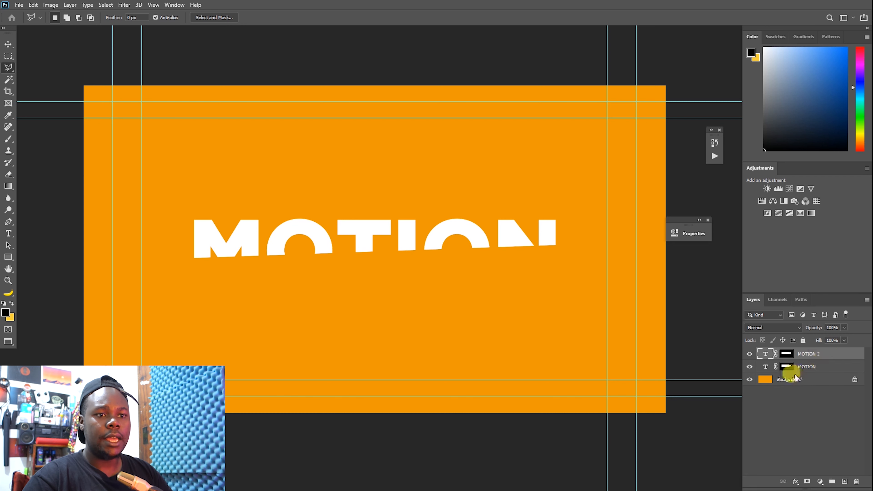
left_click(788, 356)
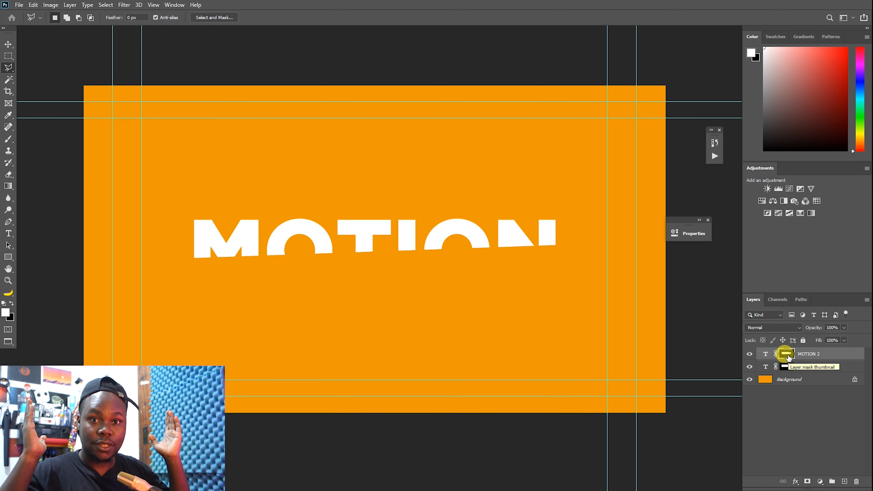
left_click(787, 356, "shift")
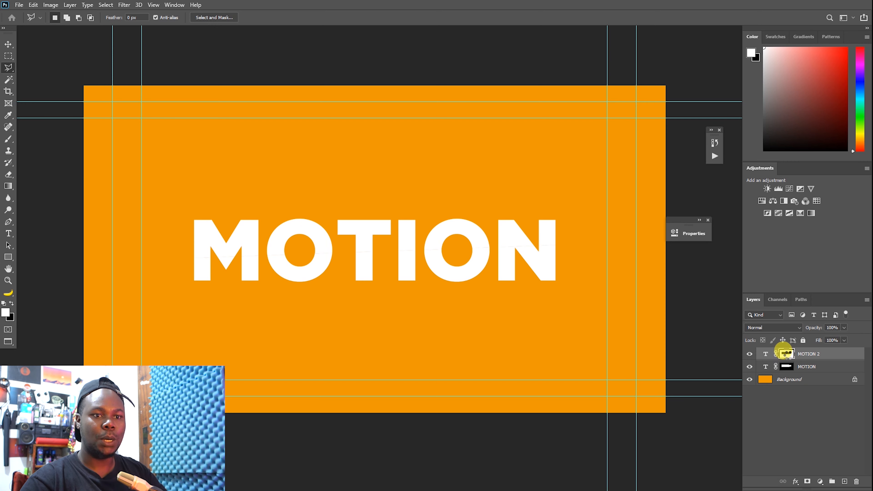
left_click(786, 353, "ctrl")
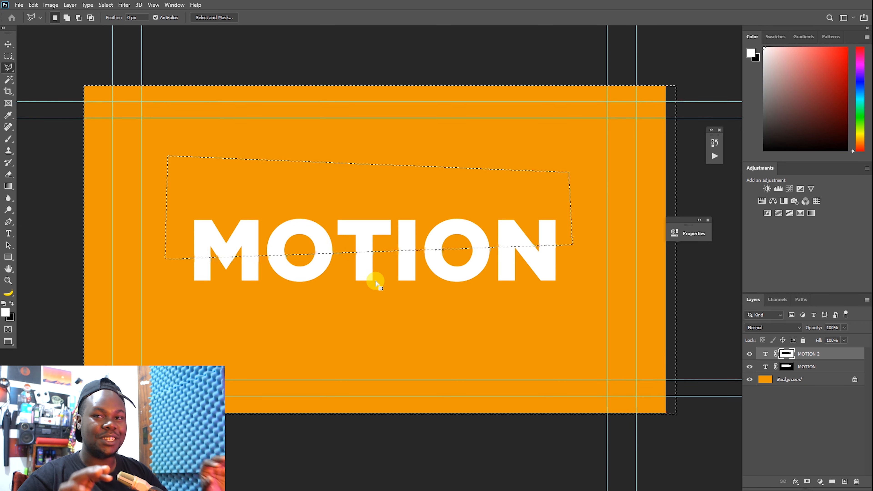
key("ctrl+d")
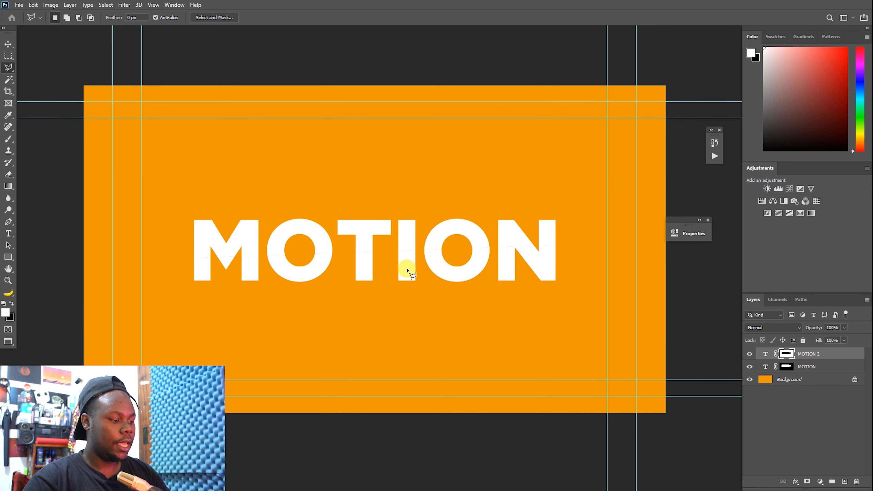
Nudge the lower half of the text on the MOTION 2 layer to the right and slightly down, offsetting it from the upper half
key("v")
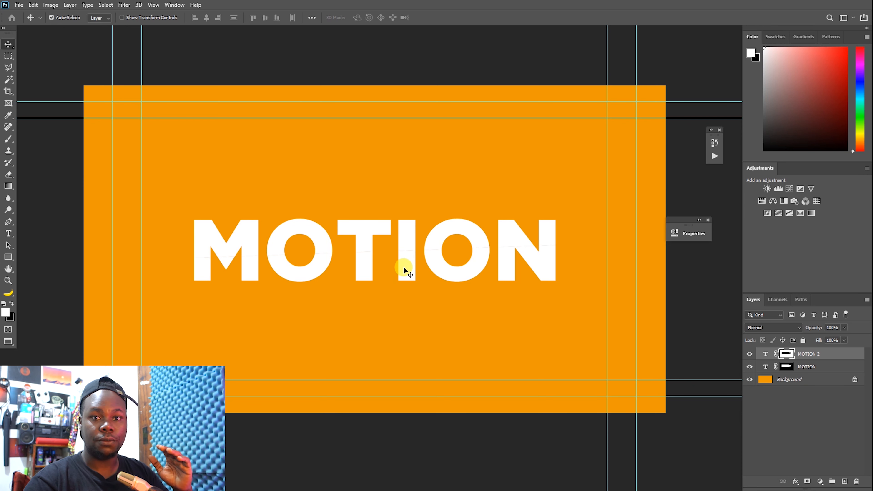
mouse_move(403, 267)
left_mouse_down()
mouse_move(409, 277)
mouse_move(404, 268)
left_mouse_up()
key("Right")
key("Right")
key("Right")
key("Right")
key("Right")
key("Down")
key("Down")
key("Right")
key("Right")
key("Right")
key("Right")
key("Right")
key("Right")
key("Right")
key("Right")
key("Right")
key("Right")
key("Right")
key("Right")
key("Down")
key("Down")
key("Down")
key("Right")
key("Right")
key("Right")
key("Right")
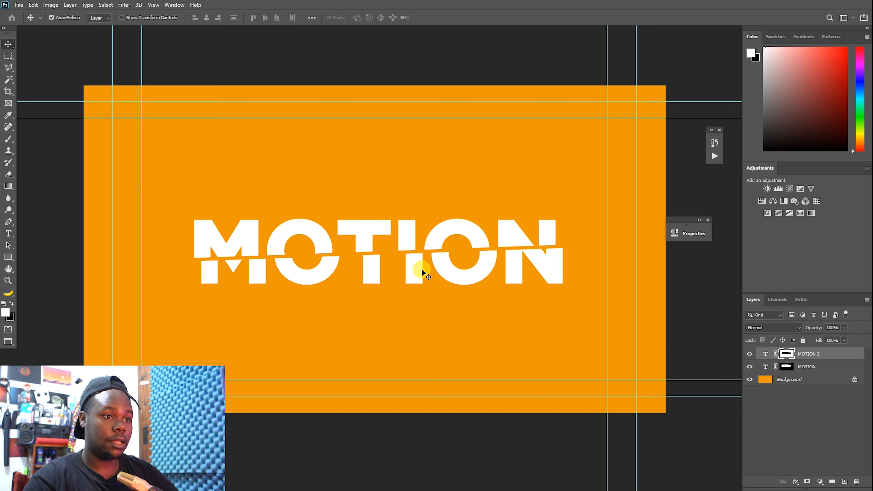
key("Right")
key("Right")
key("Right")
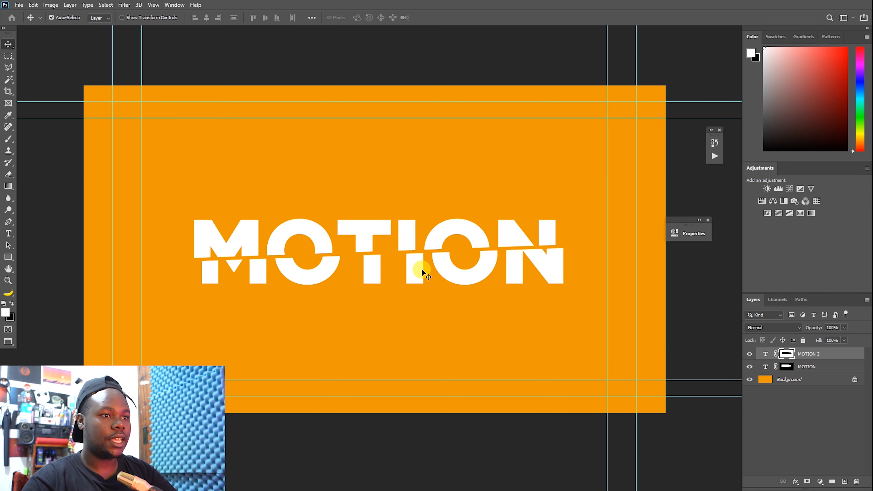
key("Right")
key("Right")
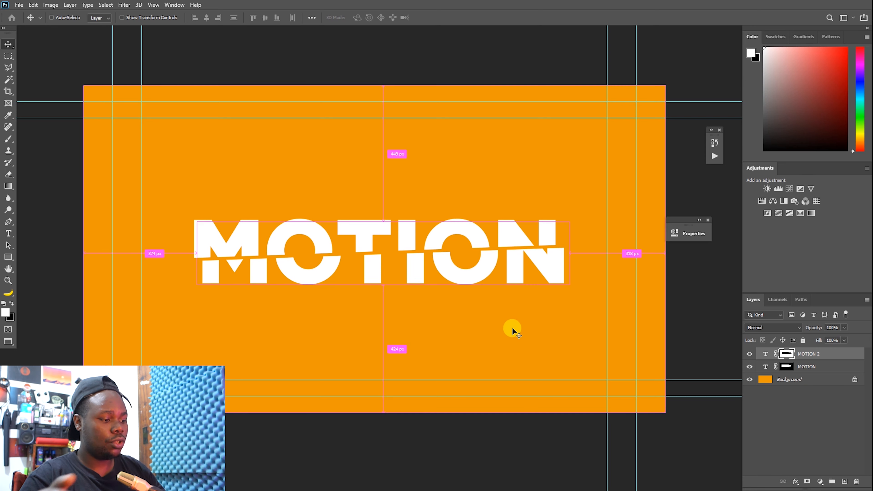
Create a new layer named Slash and load the MOTION 2 layer mask as a selection
key("ctrl+shift+n")
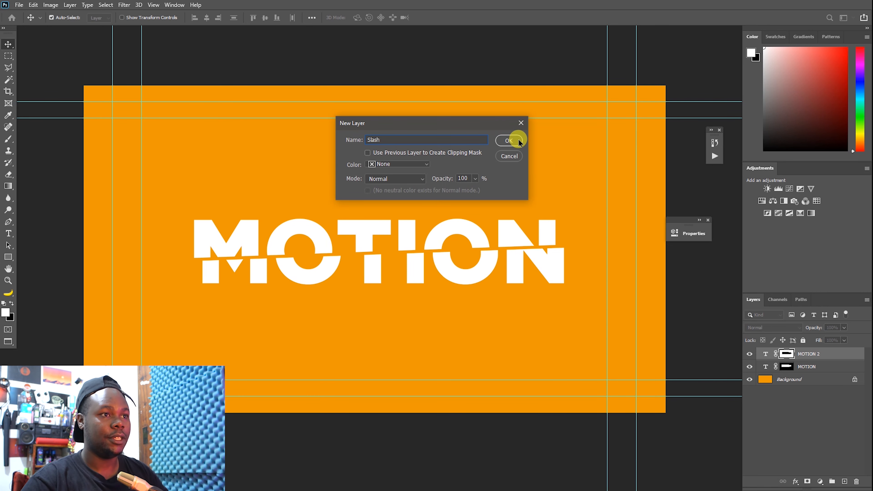
left_click(509, 140)
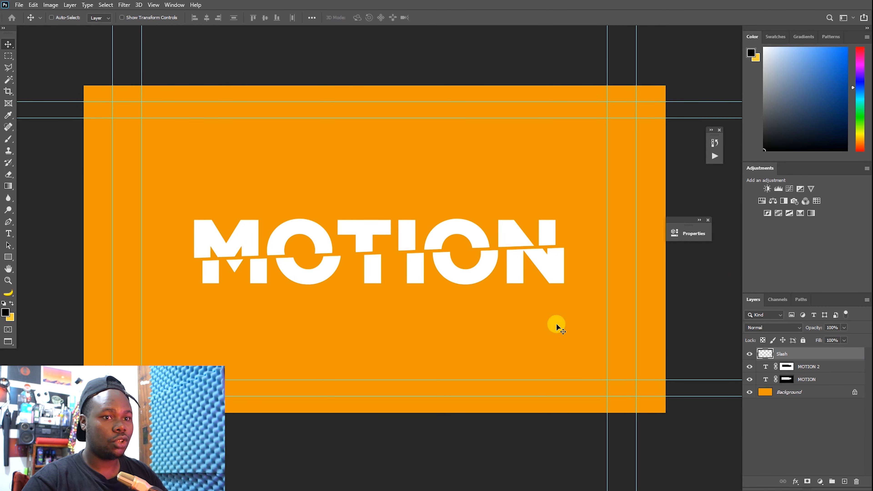
left_click(785, 367, "ctrl")
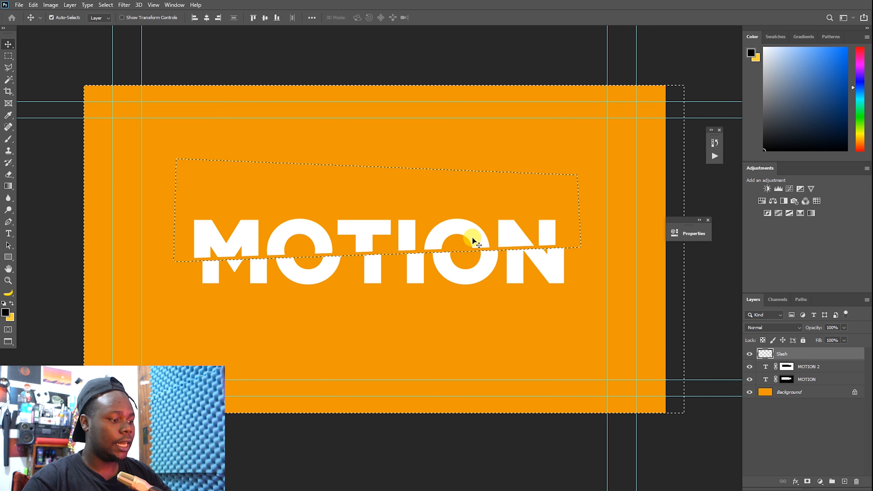
Paint a black shadow along the slanted cut with a 70 px Soft Round brush at 0% hardness, and clear the selection
key("b")
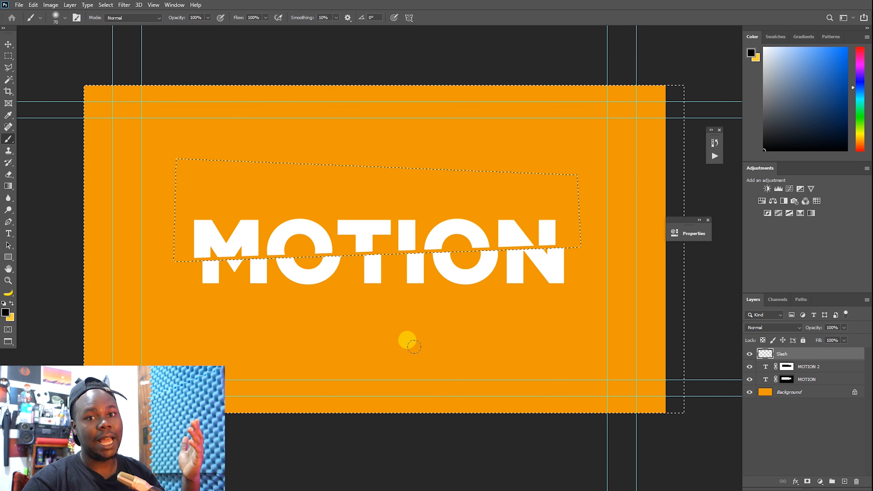
right_click(456, 273)
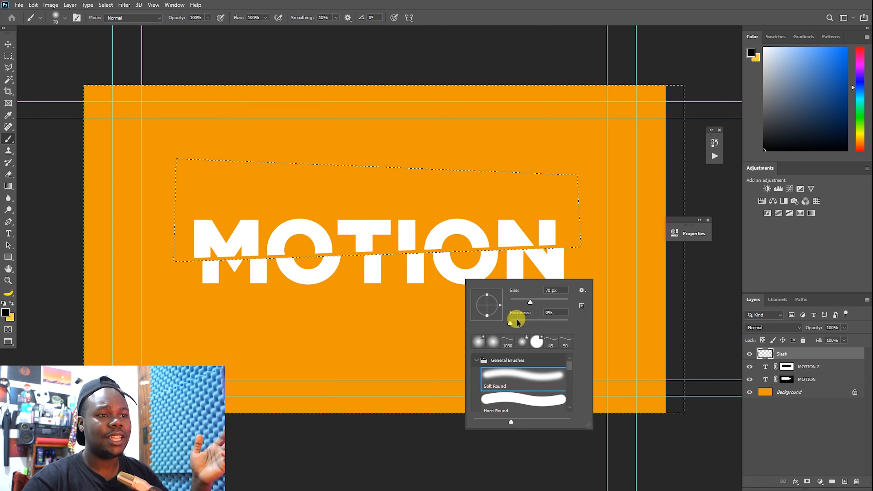
left_click(510, 322)
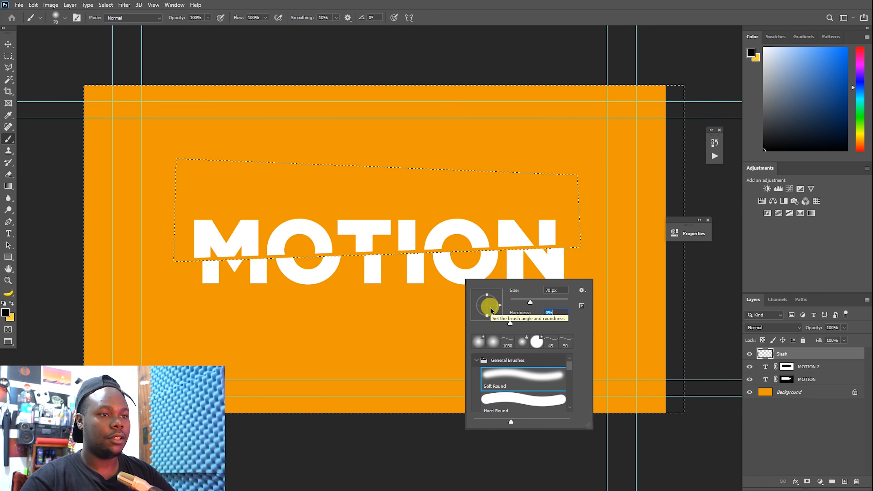
key("Return")
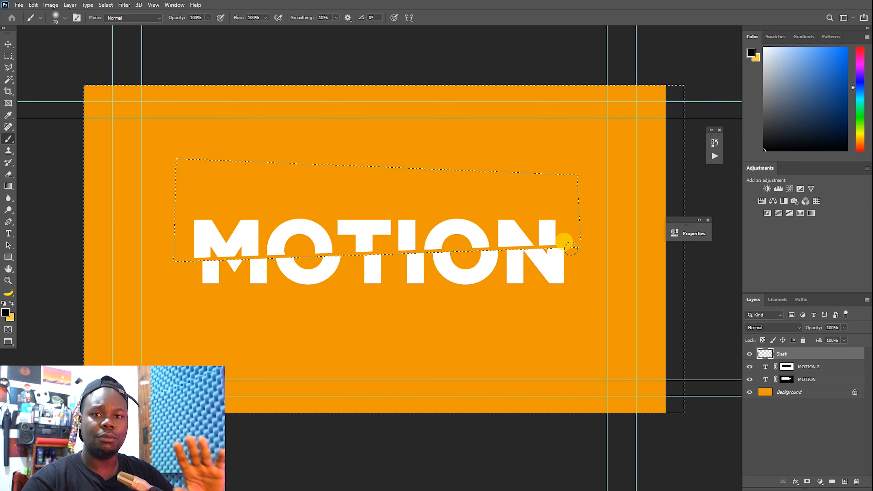
left_click_drag(571, 248, 518, 248)
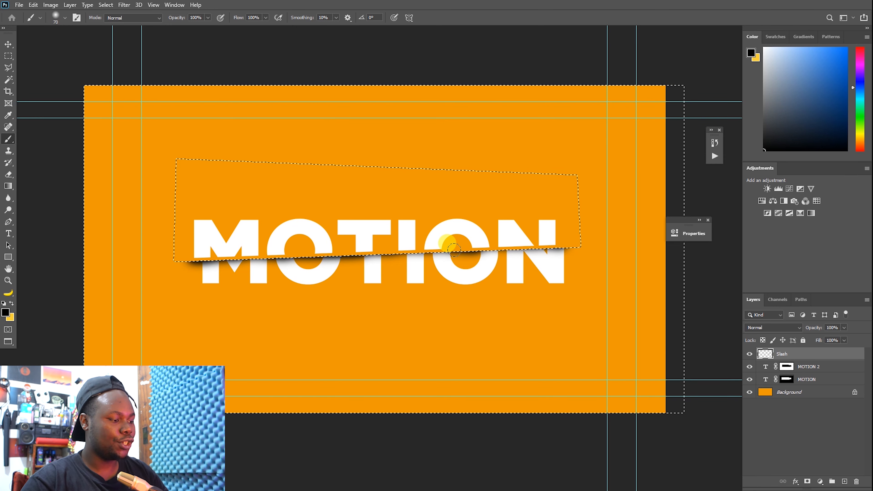
key("ctrl+d")
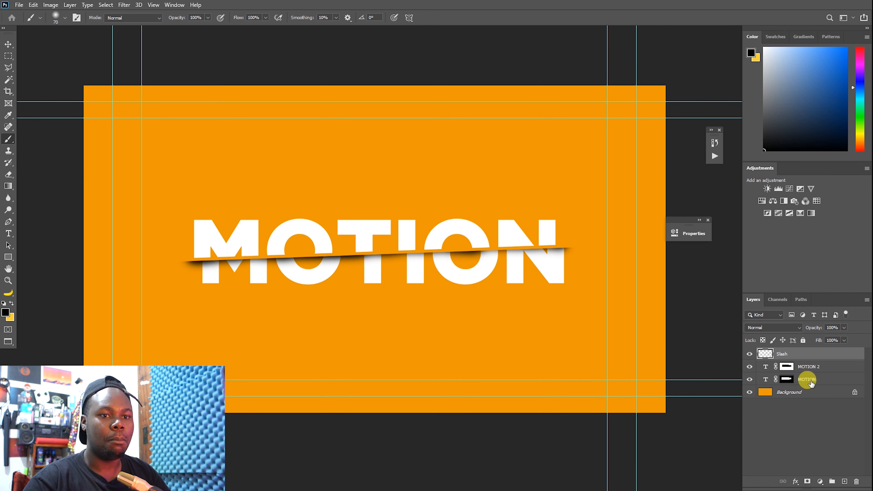
Nudge the upper half of the text on the MOTION layer down to close the gap above the shadow
left_click(786, 379)
key("d")
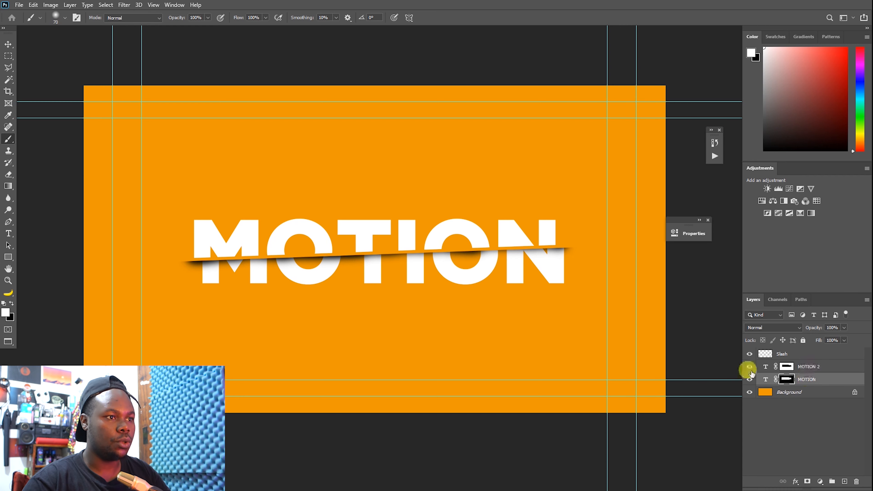
key("v")
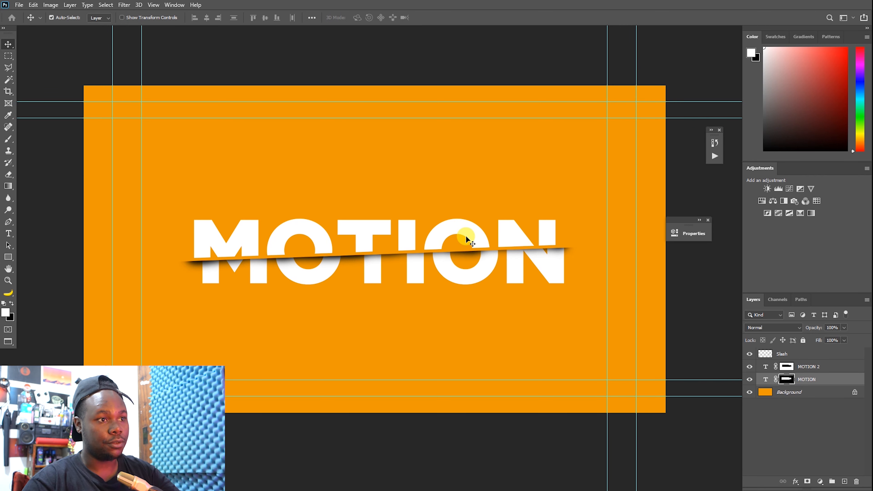
key("Down")
key("Down")
key("Down")
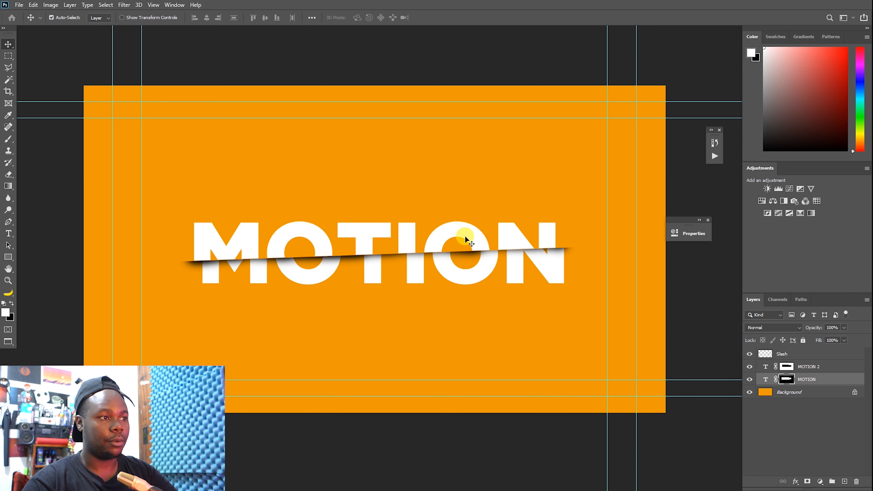
key("Down")
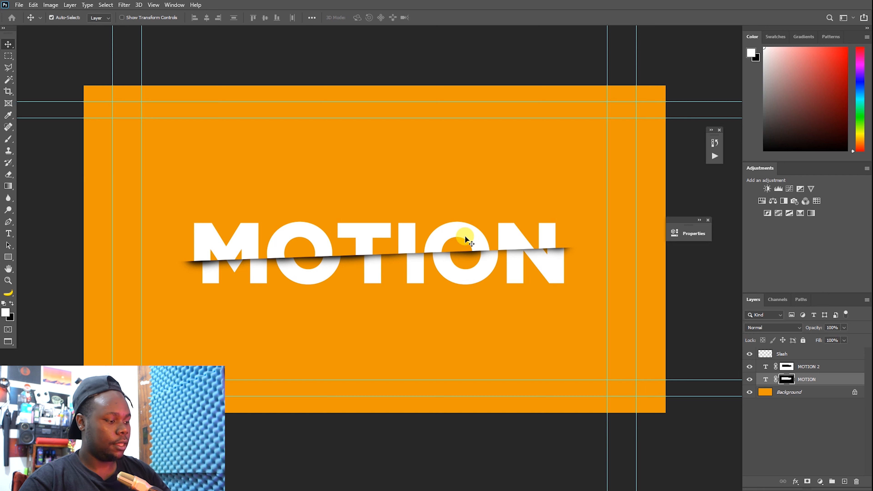
key("Left")
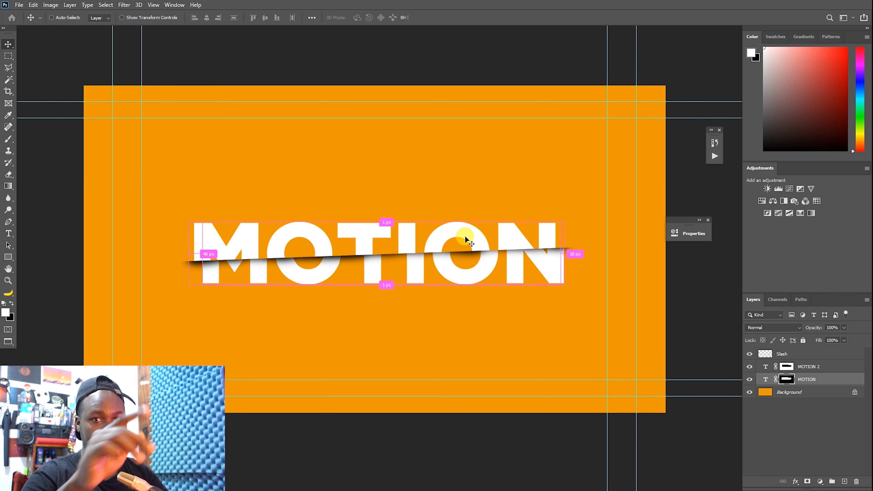
Hide the guides on the canvas
key("ctrl")
key("ctrl+semicolon")
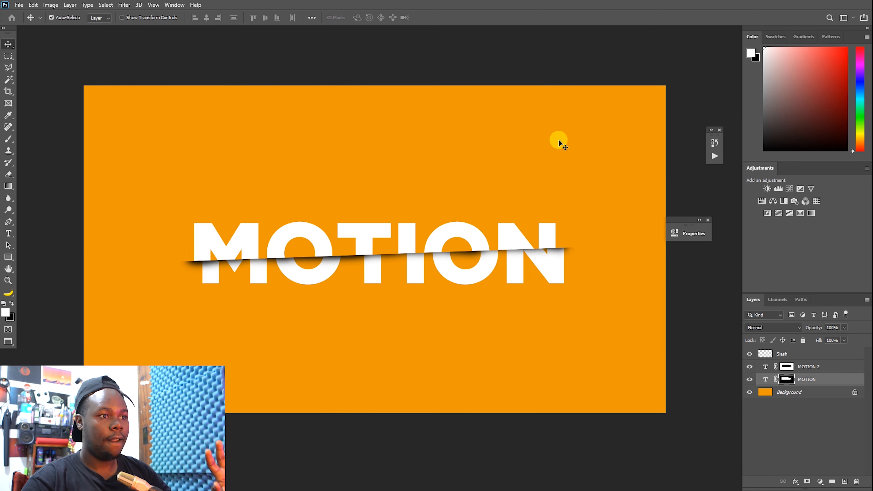